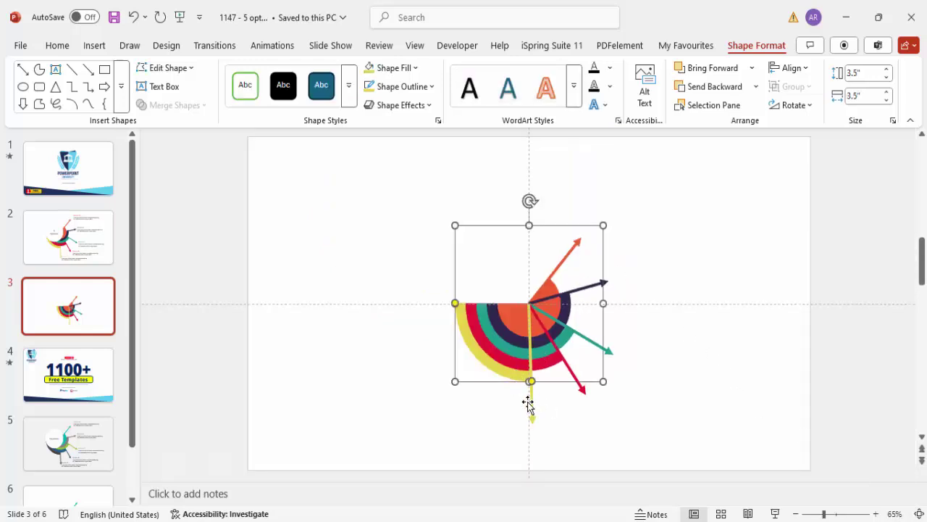
# - Group the yellow, red and green arcs each with its matching arrow
pyautogui.keyDown('shift'); pyautogui.click(532, 403); pyautogui.keyUp('shift')
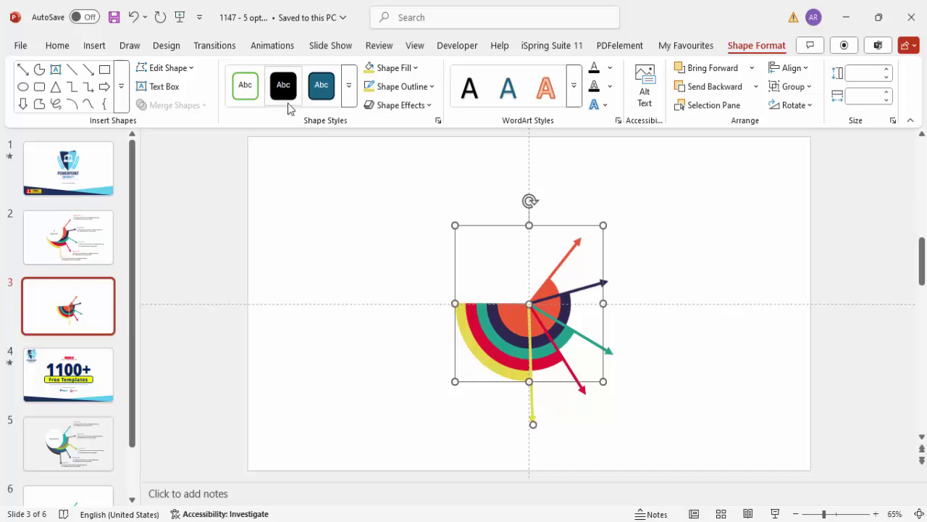
pyautogui.hotkey('ctrl', 'g')
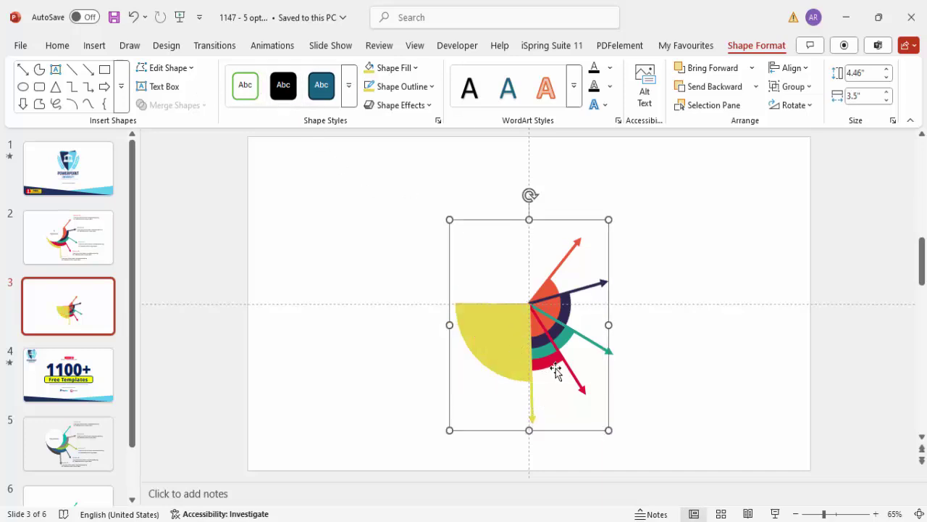
pyautogui.click(550, 365)
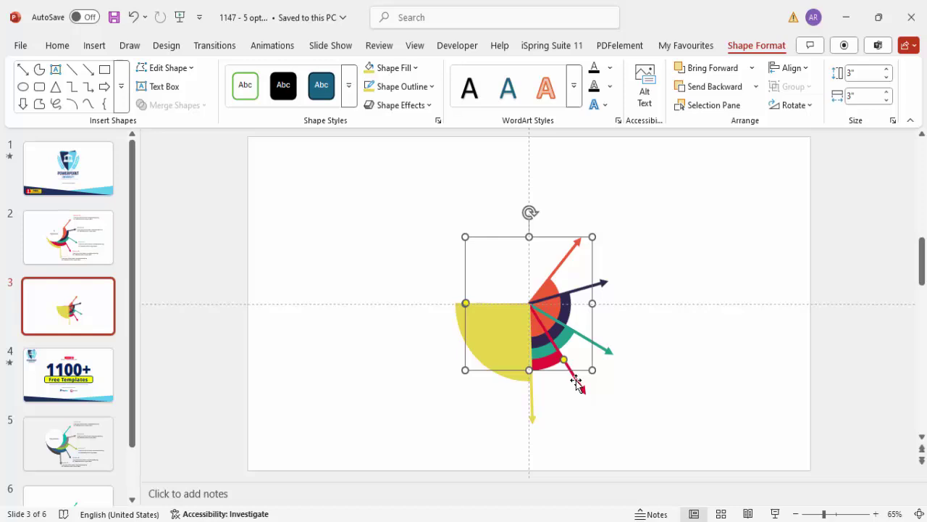
pyautogui.keyDown('shift'); pyautogui.click(576, 382); pyautogui.keyUp('shift')
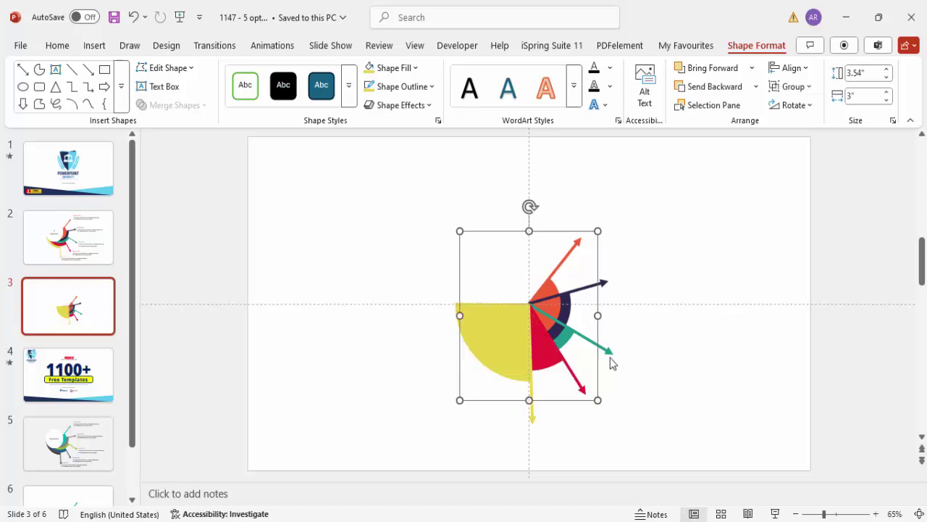
pyautogui.click(569, 339)
pyautogui.keyDown('shift'); pyautogui.click(600, 352); pyautogui.keyUp('shift')
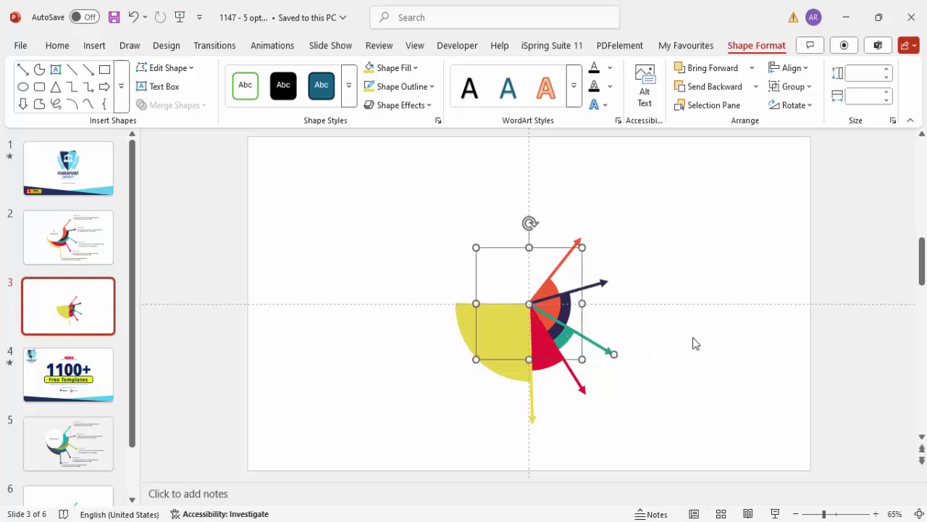
pyautogui.hotkey('ctrl', 'g')
# - Group the navy and orange arcs each with its matching arrow
pyautogui.click(563, 308)
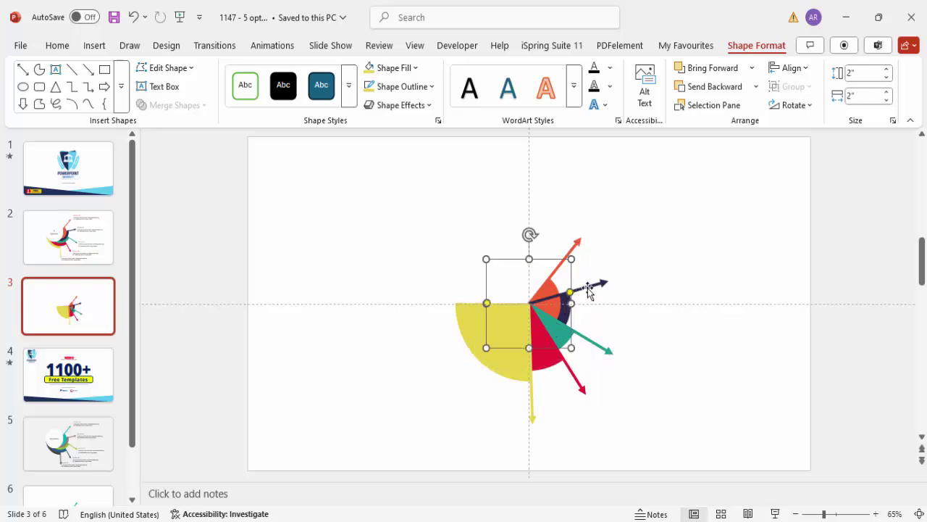
pyautogui.keyDown('shift'); pyautogui.click(588, 287); pyautogui.keyUp('shift')
pyautogui.click(569, 297)
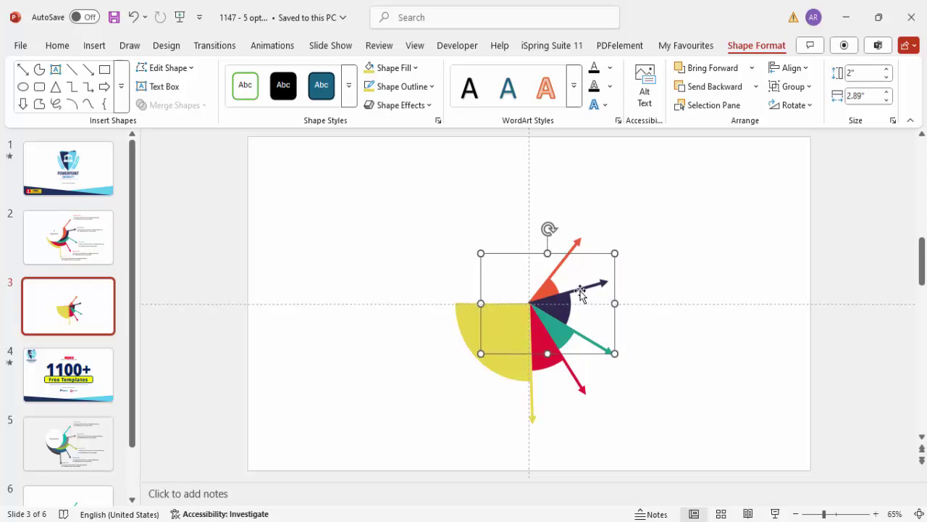
pyautogui.click(558, 283)
pyautogui.keyDown('shift'); pyautogui.click(574, 255); pyautogui.keyUp('shift')
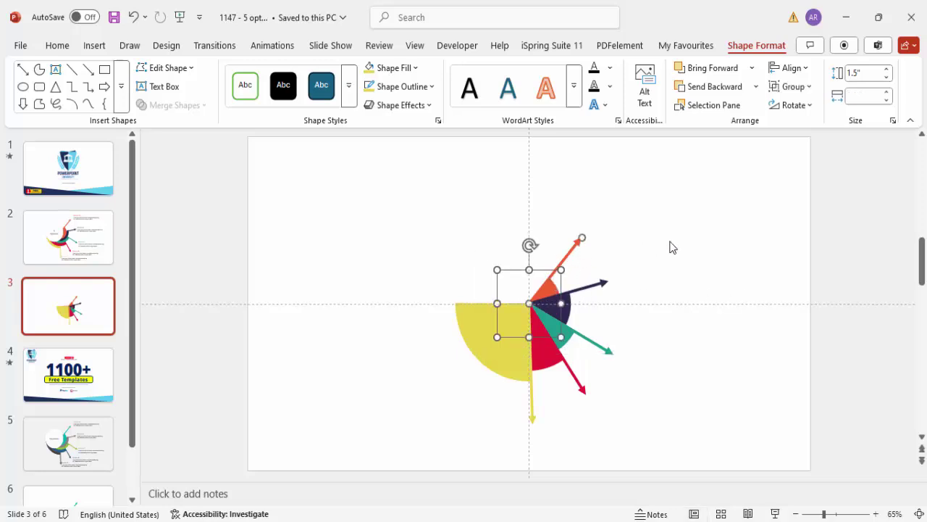
pyautogui.hotkey('ctrl', 'g')
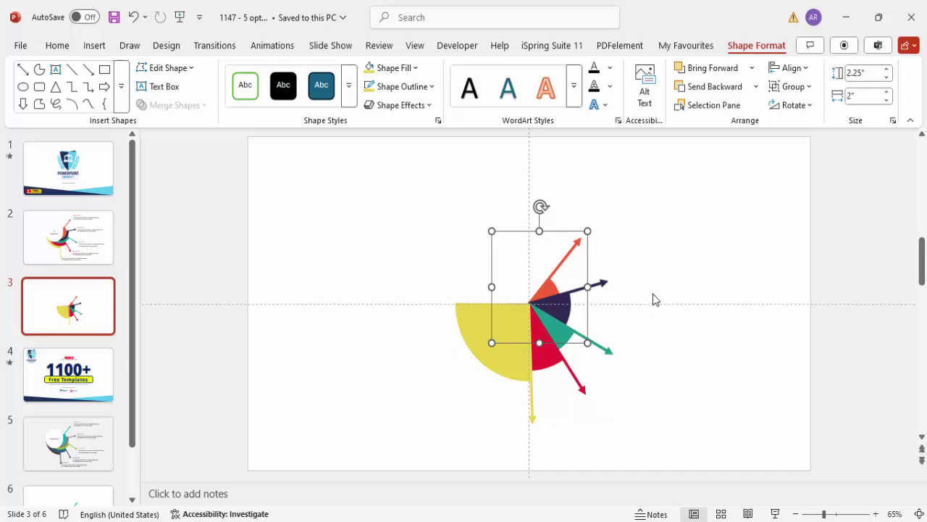
# - After checking slide 2's finished diagram, send the navy and green arc groups to the back
pyautogui.click(639, 351)
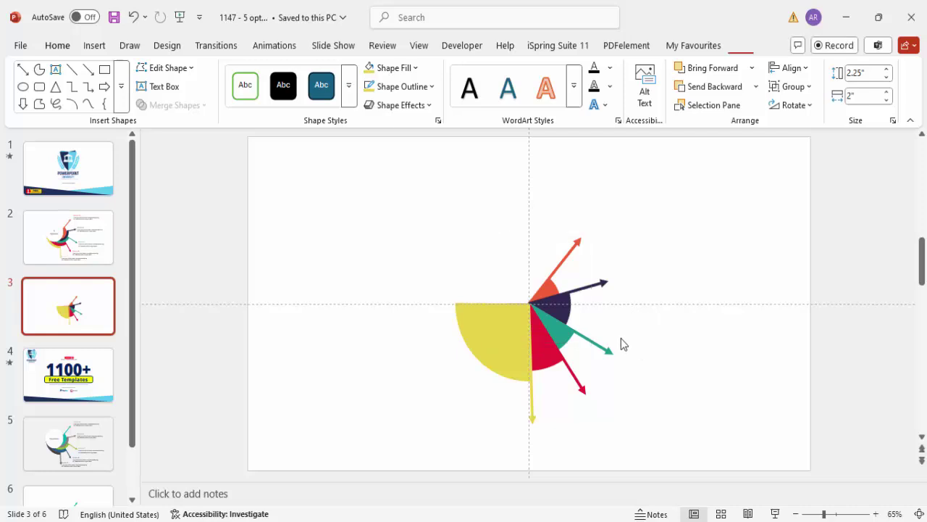
pyautogui.press('pageup')
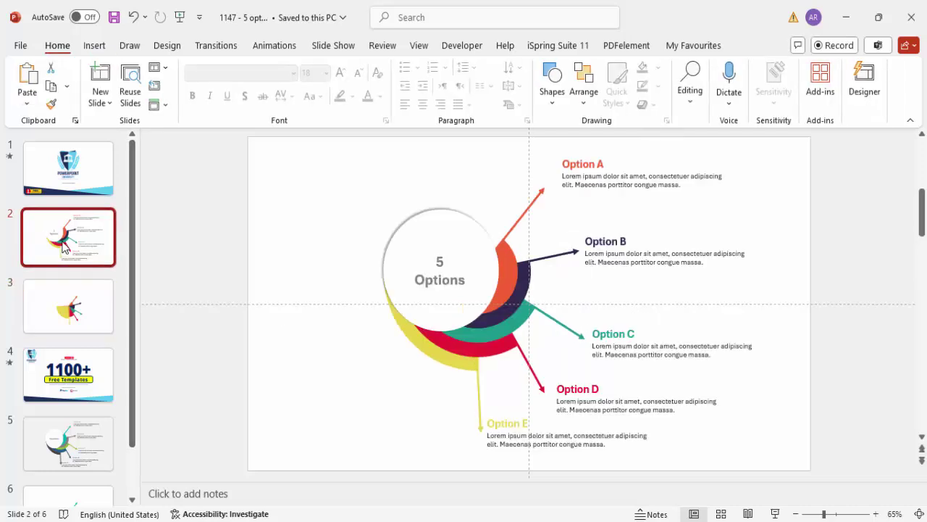
pyautogui.click(58, 311)
pyautogui.click(563, 317)
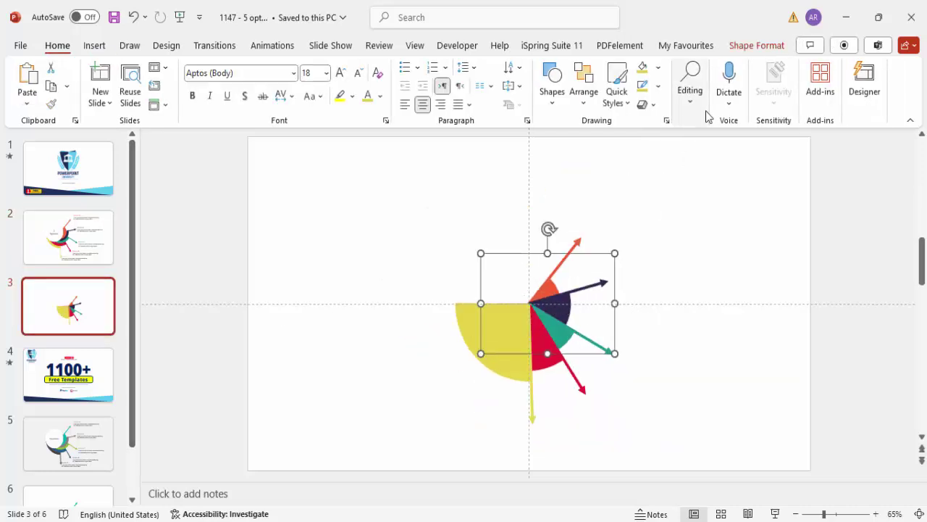
pyautogui.click(756, 45)
pyautogui.click(756, 86)
pyautogui.click(735, 128)
pyautogui.click(580, 334)
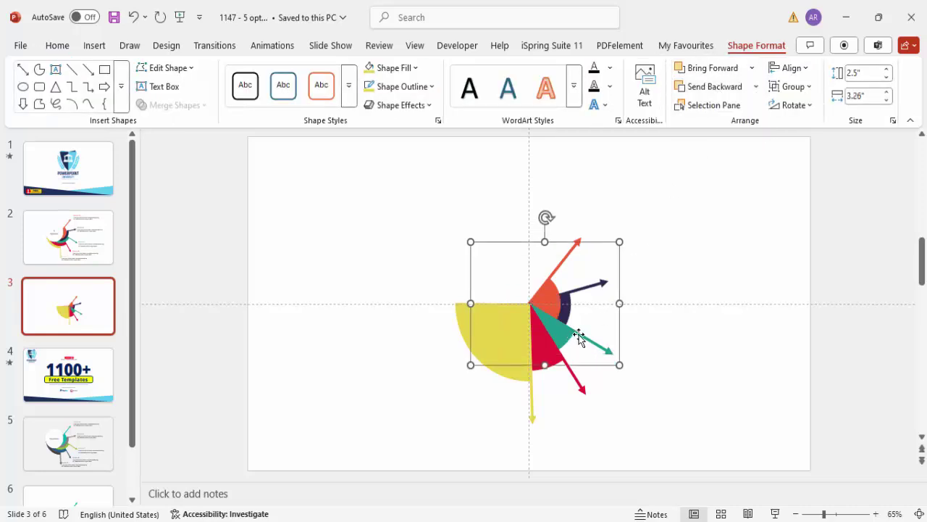
pyautogui.click(755, 86)
pyautogui.click(736, 130)
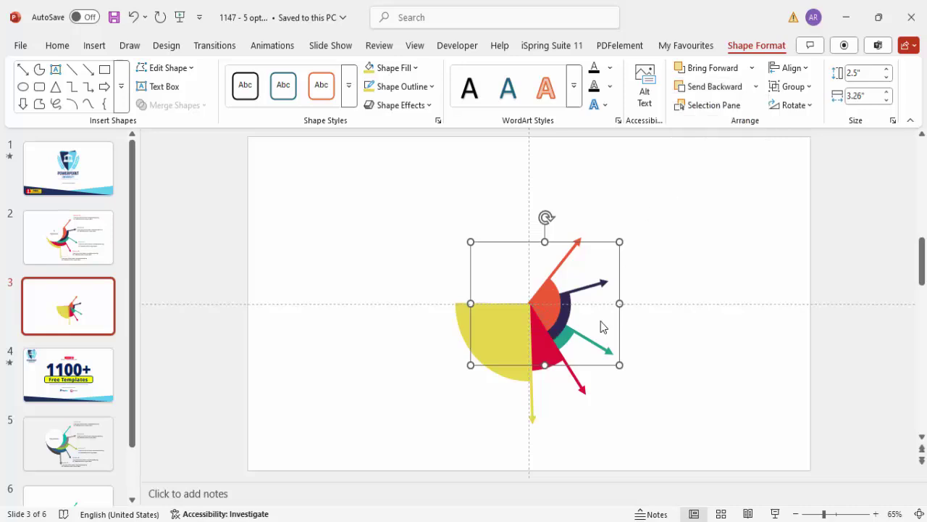
# - Send the red, then the yellow arc group to the back so the rings nest concentrically
pyautogui.click(572, 359)
pyautogui.click(756, 86)
pyautogui.click(752, 127)
pyautogui.click(532, 343)
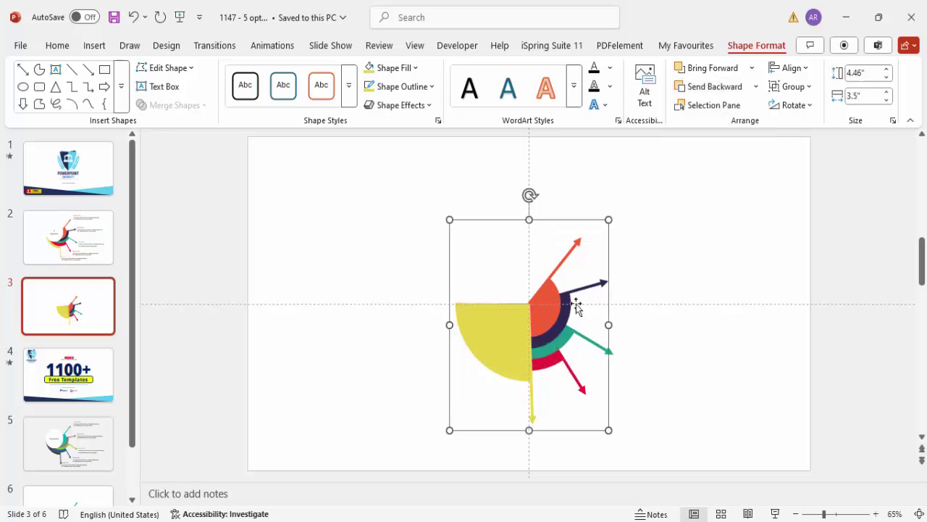
pyautogui.click(756, 86)
pyautogui.click(739, 127)
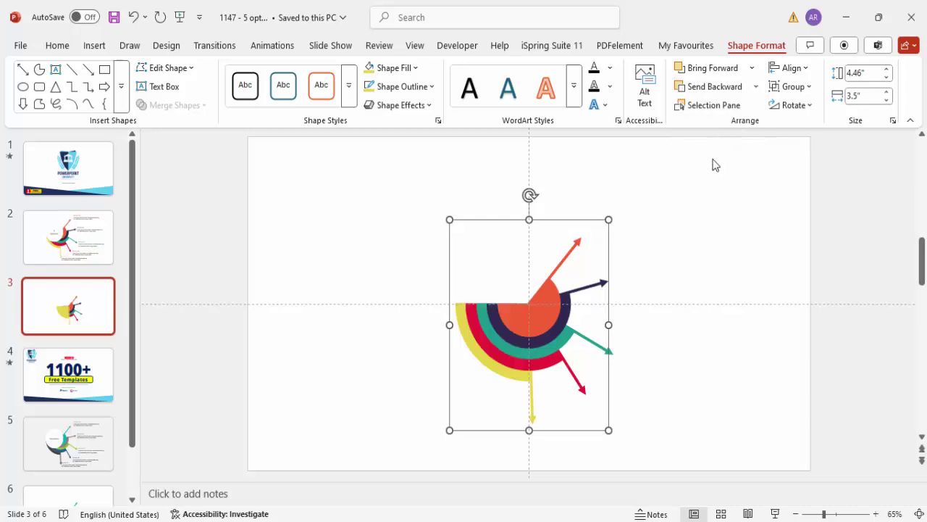
pyautogui.click(699, 246)
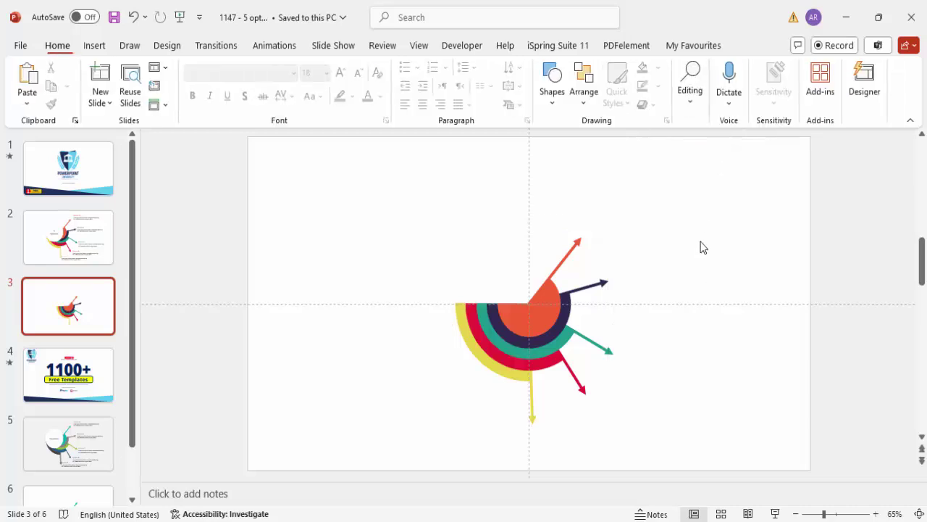
pyautogui.click(94, 45)
# - Draw a circle over the arcs' centre with no outline and a light grey fill
pyautogui.click(302, 109)
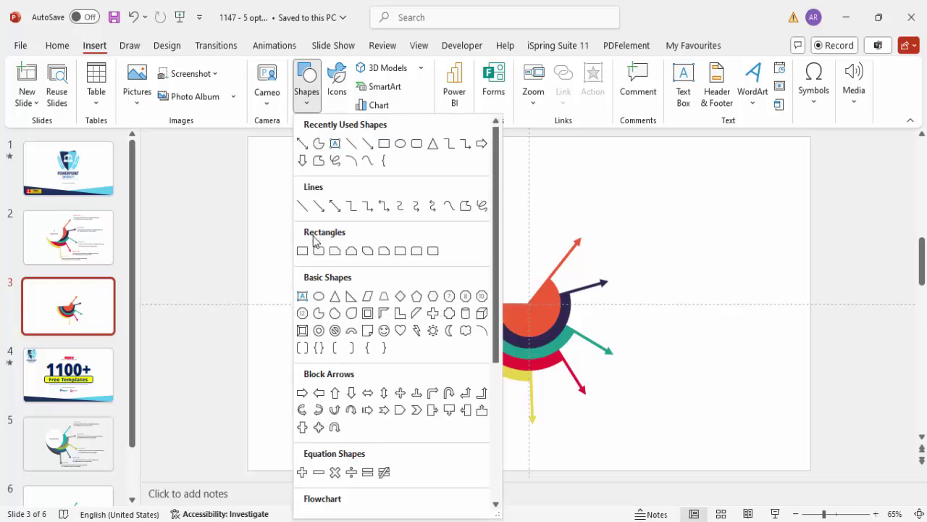
pyautogui.click(318, 297)
pyautogui.moveTo(438, 247); pyautogui.dragTo(523, 335)
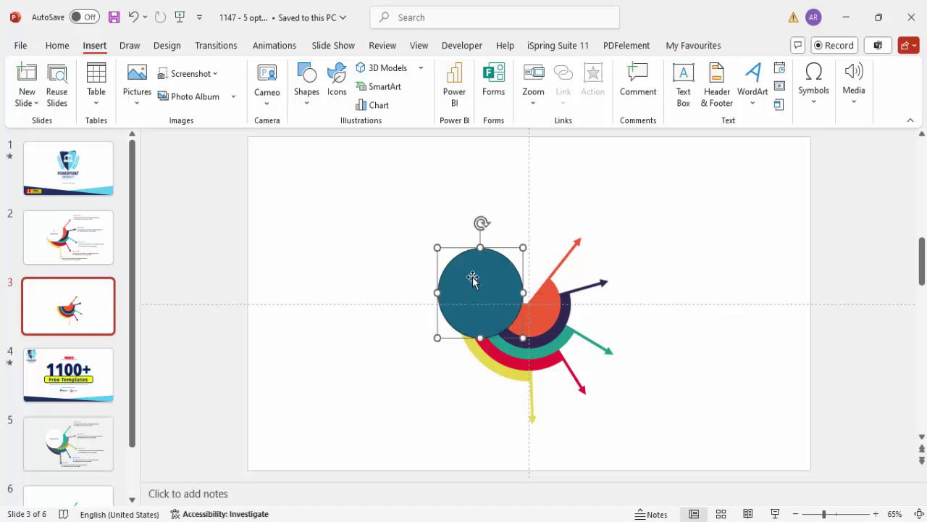
pyautogui.click(412, 86)
pyautogui.click(417, 387)
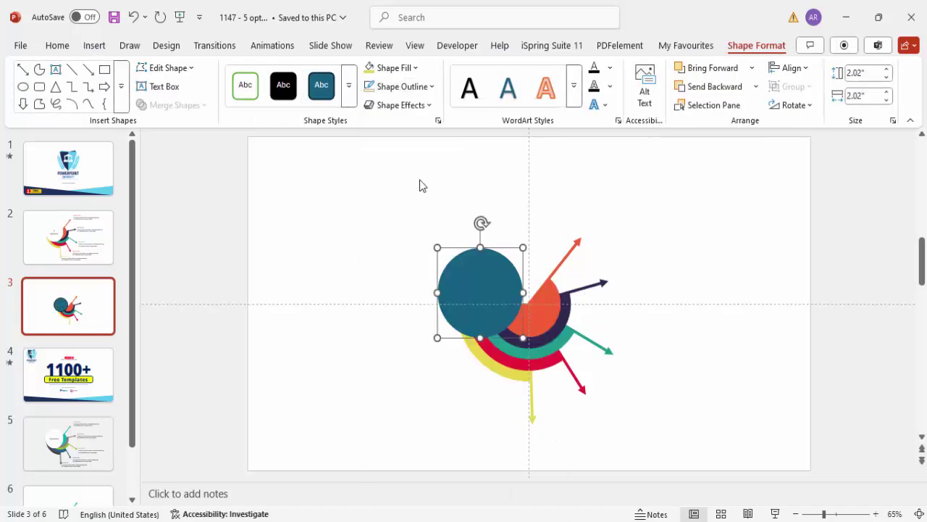
pyautogui.click(389, 68)
pyautogui.click(367, 169)
# - Enlarge the grey circle to about 2.21 inches and centre it over the arcs
pyautogui.moveTo(493, 292)
pyautogui.mouseDown()
pyautogui.moveTo(507, 283)
pyautogui.moveTo(509, 291)
pyautogui.mouseUp()
pyautogui.moveTo(540, 340); pyautogui.dragTo(548, 349)
pyautogui.moveTo(526, 299); pyautogui.dragTo(523, 301)
pyautogui.click(654, 340)
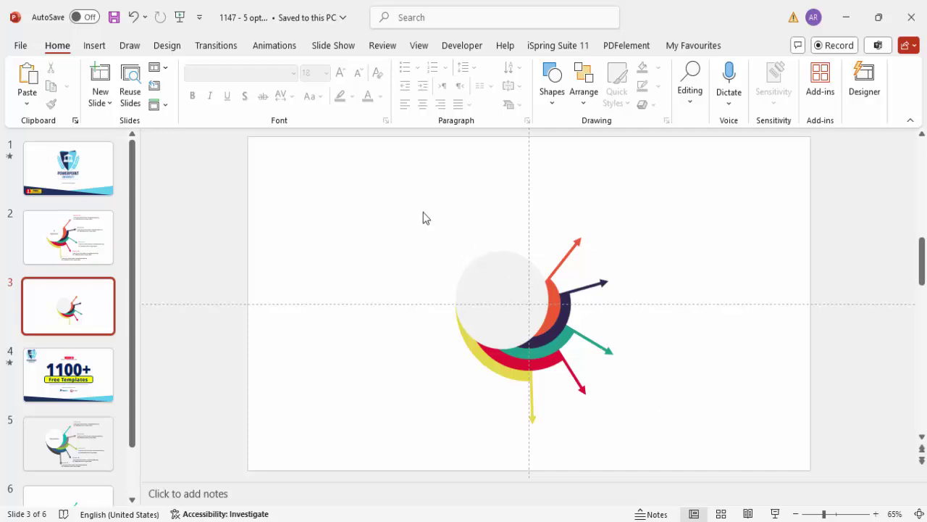
# - Group all the shapes into one diagram, enlarge it from both corners, and shift it left
pyautogui.hotkey('ctrl', 'a')
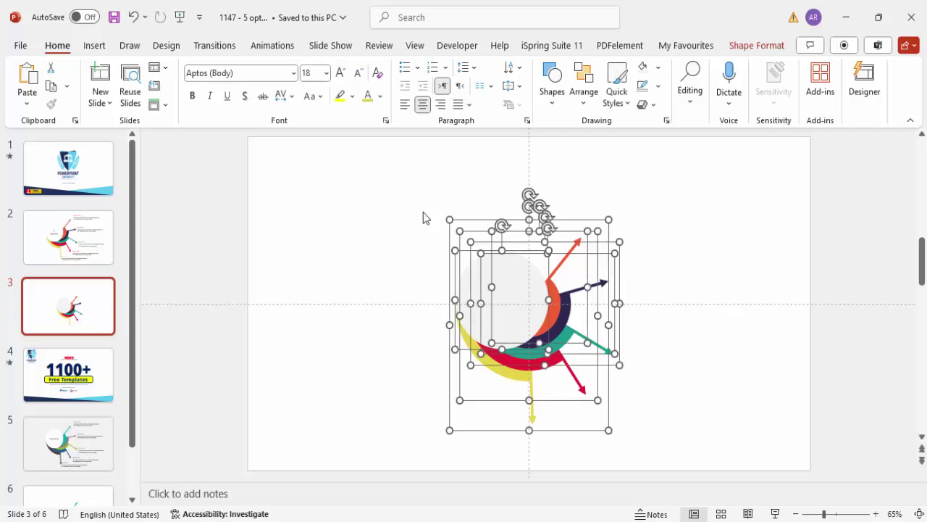
pyautogui.hotkey('ctrl', 'g')
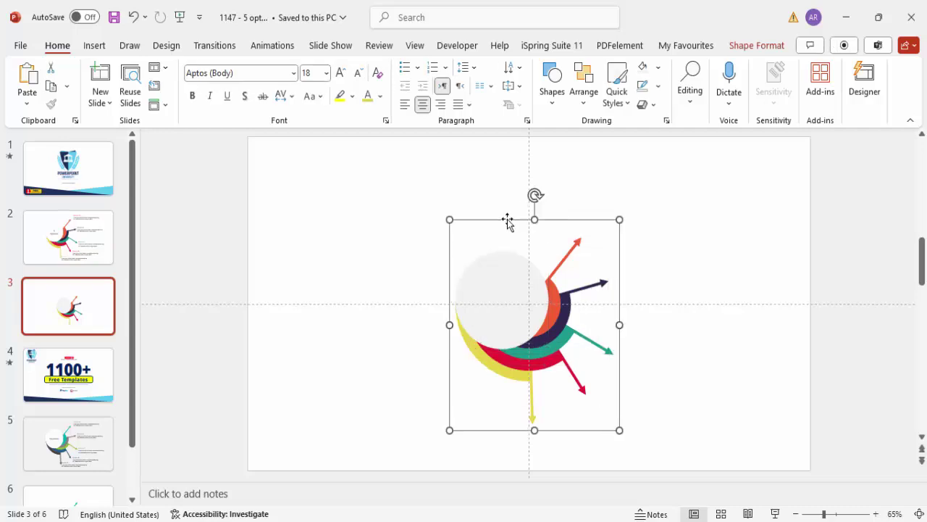
pyautogui.moveTo(449, 217); pyautogui.dragTo(386, 144)
pyautogui.moveTo(620, 434); pyautogui.dragTo(639, 459)
pyautogui.moveTo(501, 285); pyautogui.dragTo(436, 284)
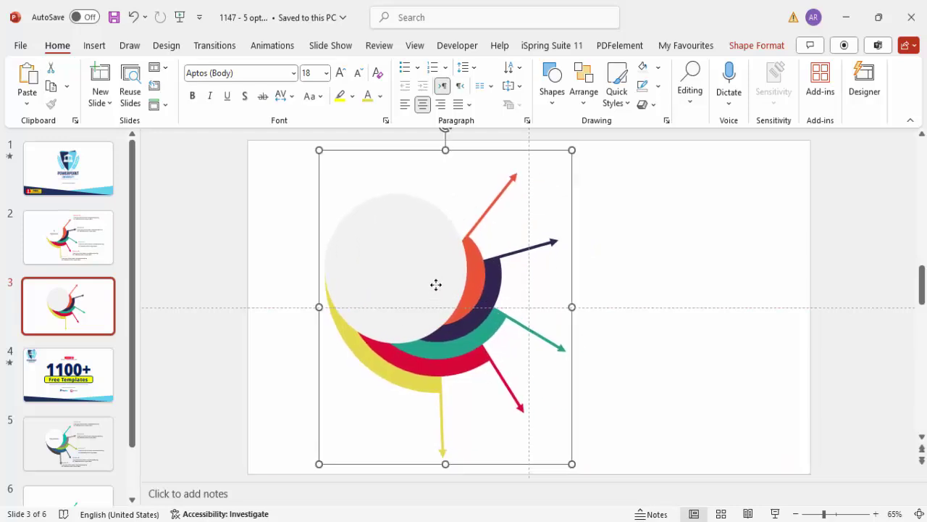
pyautogui.click(654, 248)
pyautogui.click(94, 44)
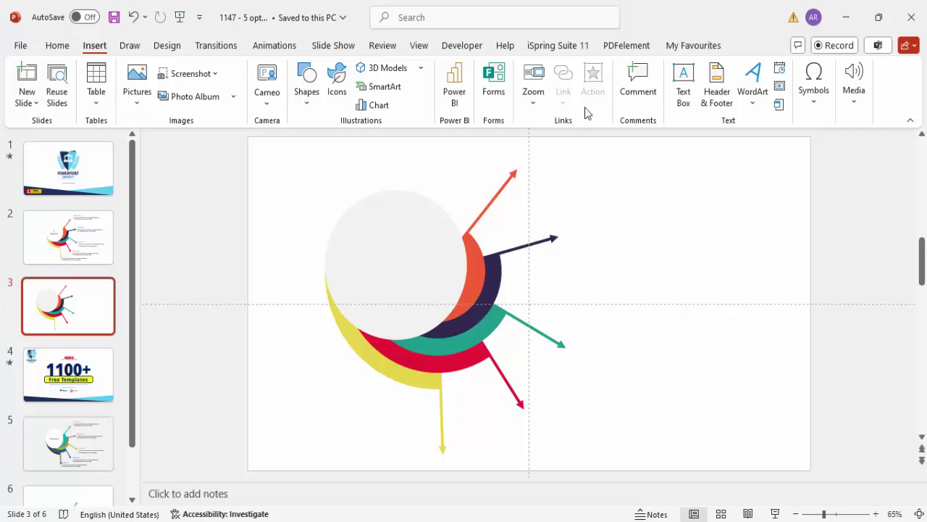
# - Add a bold orange-red 'Option A' heading beside the orange arrow tip
pyautogui.click(683, 85)
pyautogui.moveTo(540, 158); pyautogui.dragTo(658, 187)
pyautogui.write('Option A')
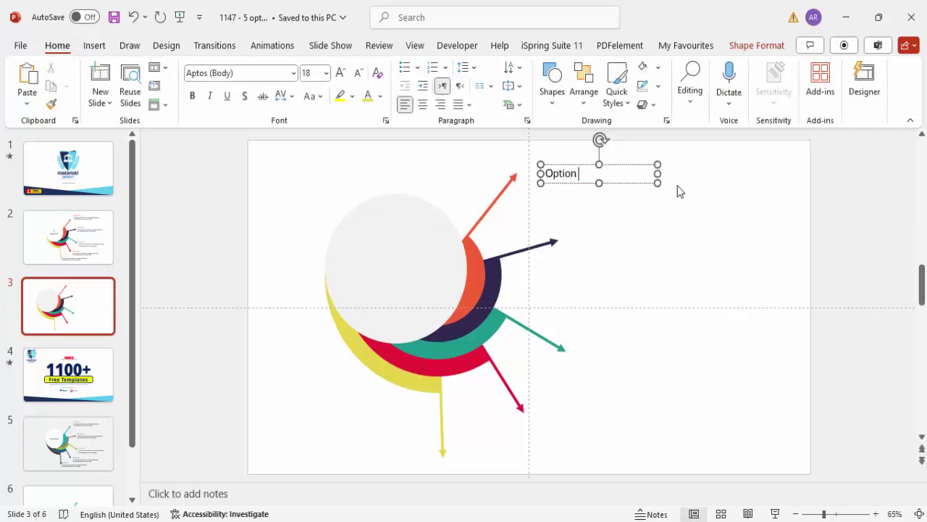
pyautogui.click(569, 165)
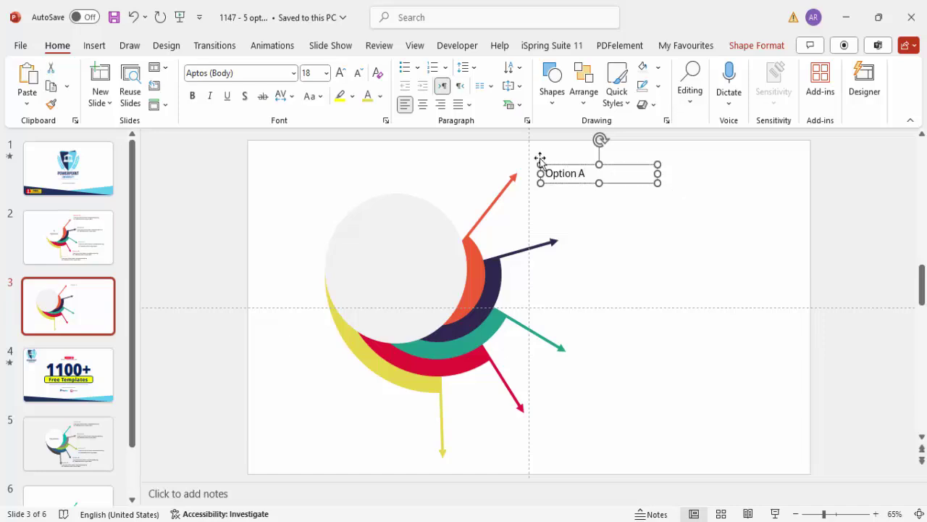
pyautogui.click(193, 96)
pyautogui.click(380, 96)
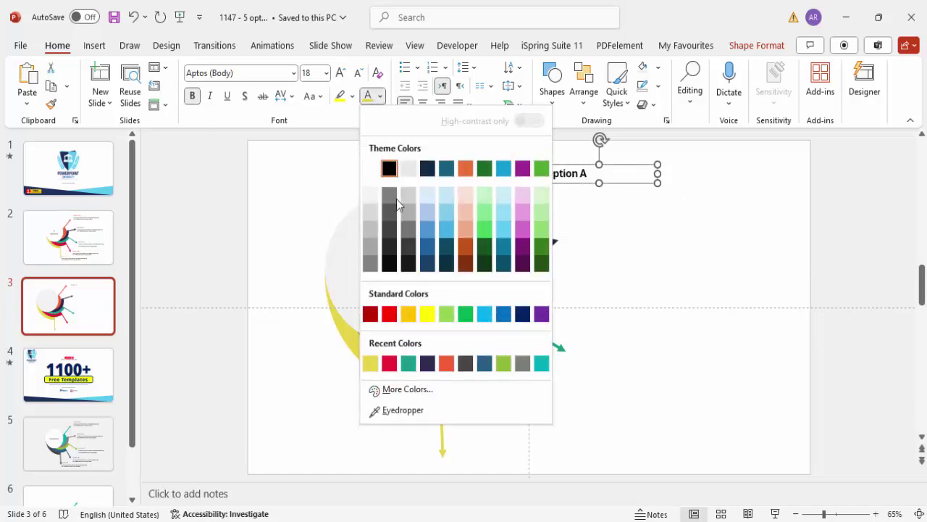
pyautogui.click(445, 363)
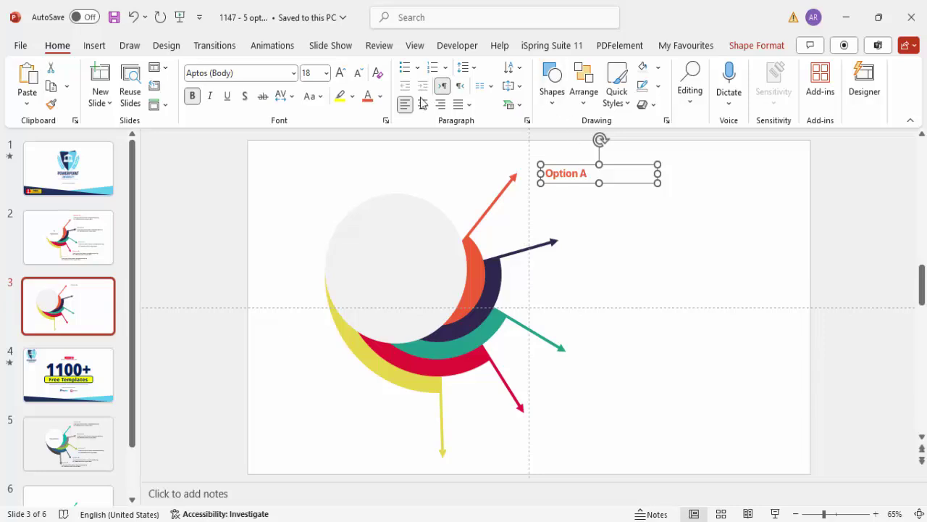
pyautogui.moveTo(589, 165); pyautogui.dragTo(570, 155)
# - Add grey 16 pt 'Add detail text here' text just under the Option A heading
pyautogui.click(95, 45)
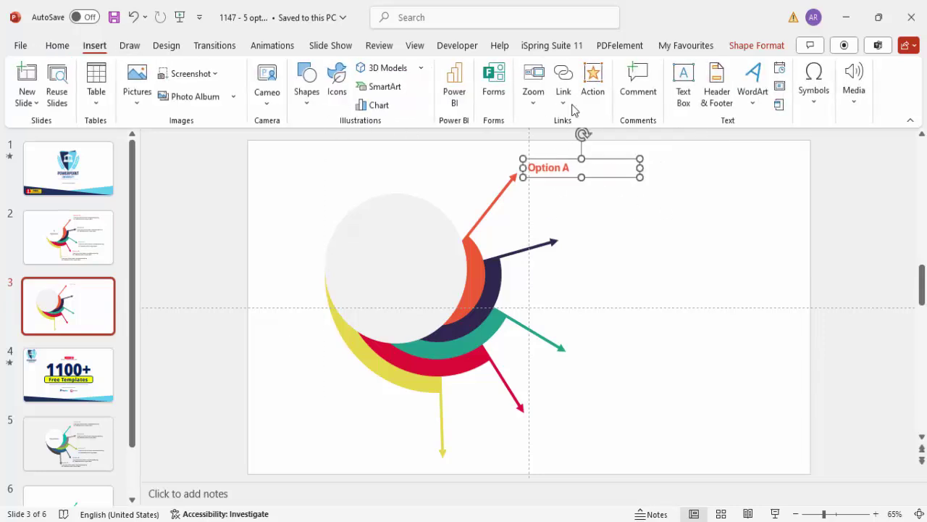
pyautogui.click(681, 81)
pyautogui.moveTo(528, 184); pyautogui.dragTo(684, 231)
pyautogui.write('Add detai')
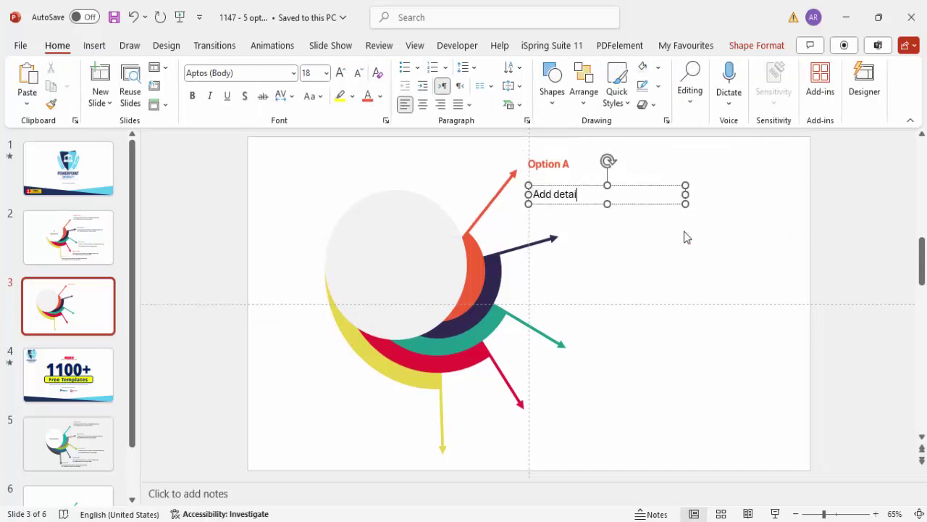
pyautogui.write('l text here')
pyautogui.moveTo(586, 186); pyautogui.dragTo(582, 164)
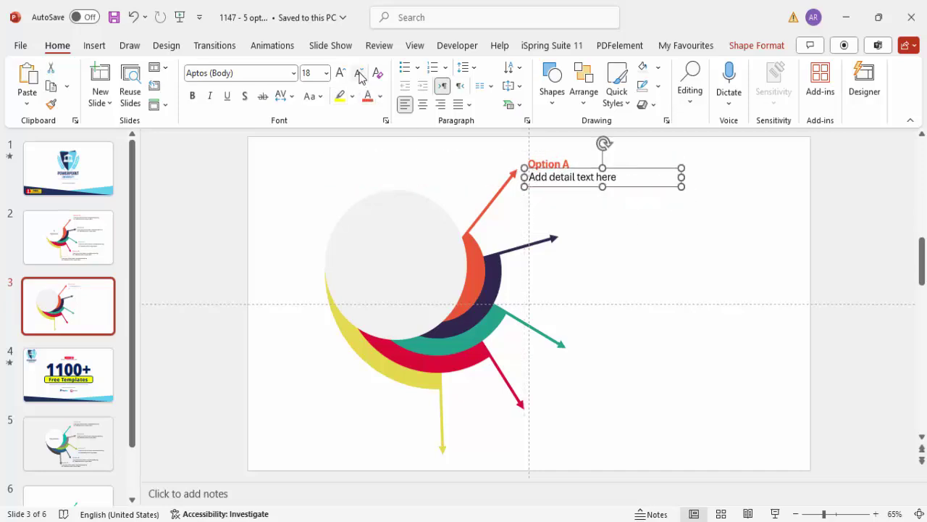
pyautogui.click(380, 95)
pyautogui.click(369, 265)
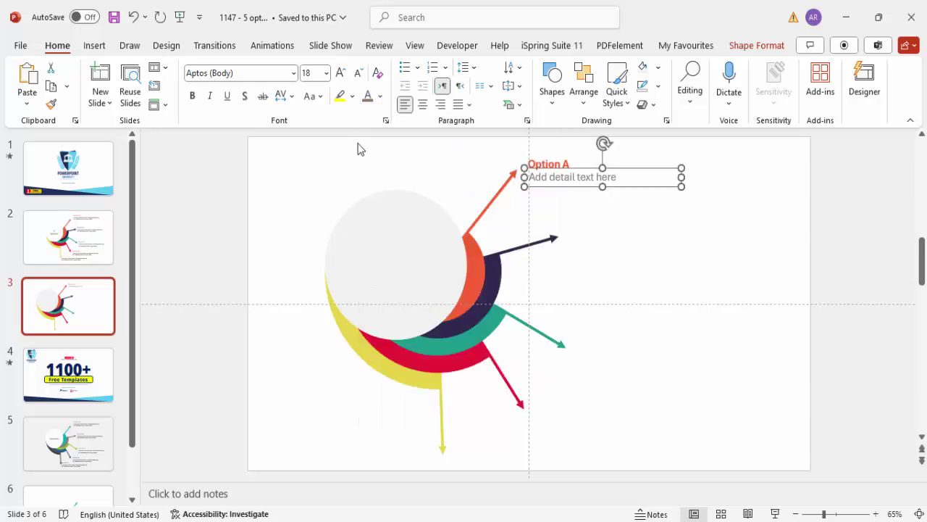
pyautogui.click(357, 72)
pyautogui.moveTo(585, 170); pyautogui.dragTo(639, 219)
# - Copy the Option A heading and detail pair to the navy arrow, then repeat with Ctrl+D for the remaining tips
pyautogui.keyDown('shift'); pyautogui.click(560, 163); pyautogui.keyUp('shift')
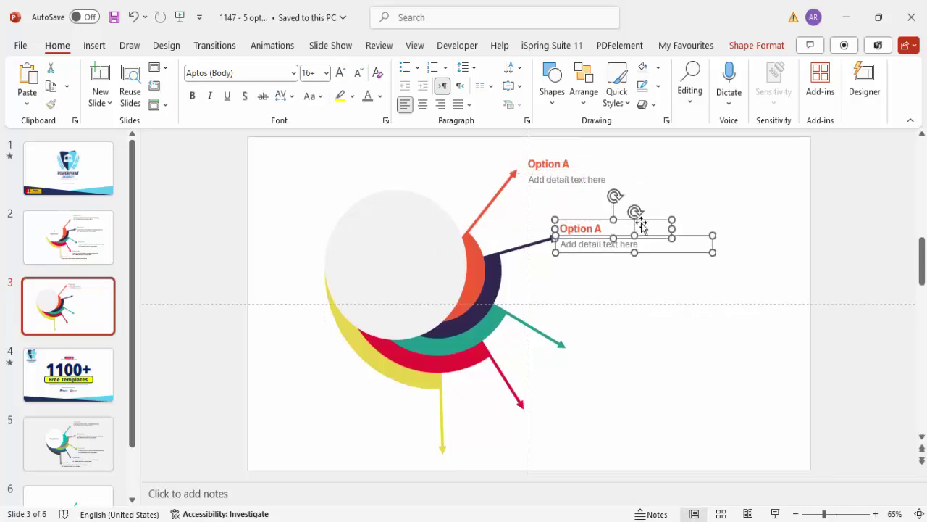
pyautogui.moveTo(728, 237); pyautogui.dragTo(623, 388)
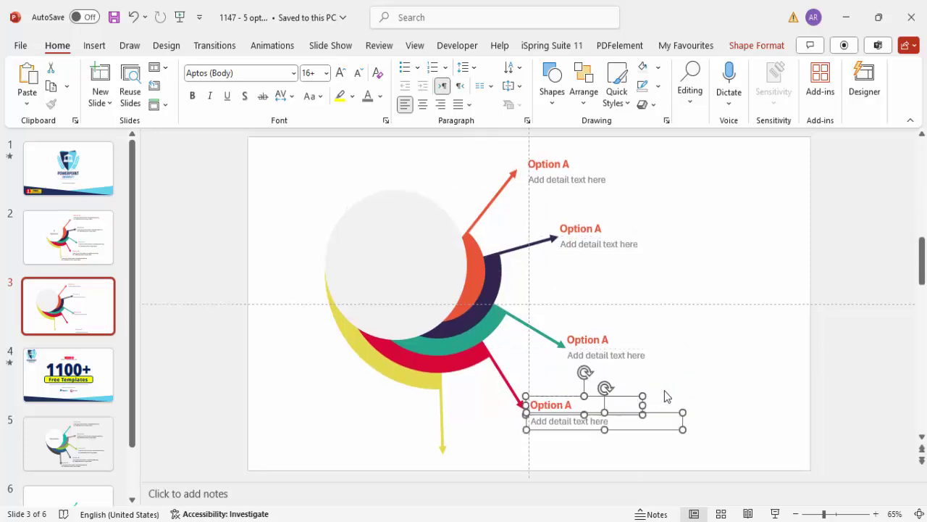
pyautogui.hotkey('ctrl', 'd')
pyautogui.moveTo(598, 439); pyautogui.dragTo(555, 413)
pyautogui.scroll(1, 502, 338)
pyautogui.click(442, 275)
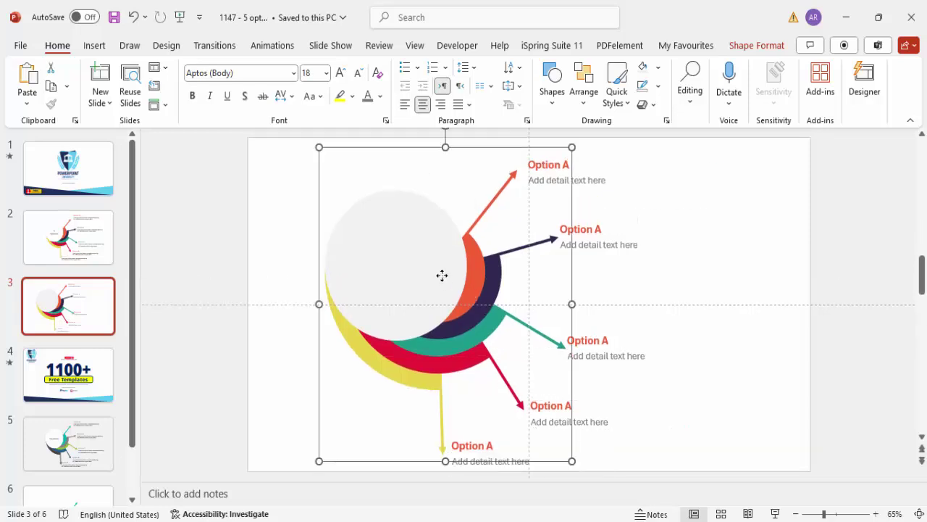
pyautogui.hotkey('ctrl', 'a')
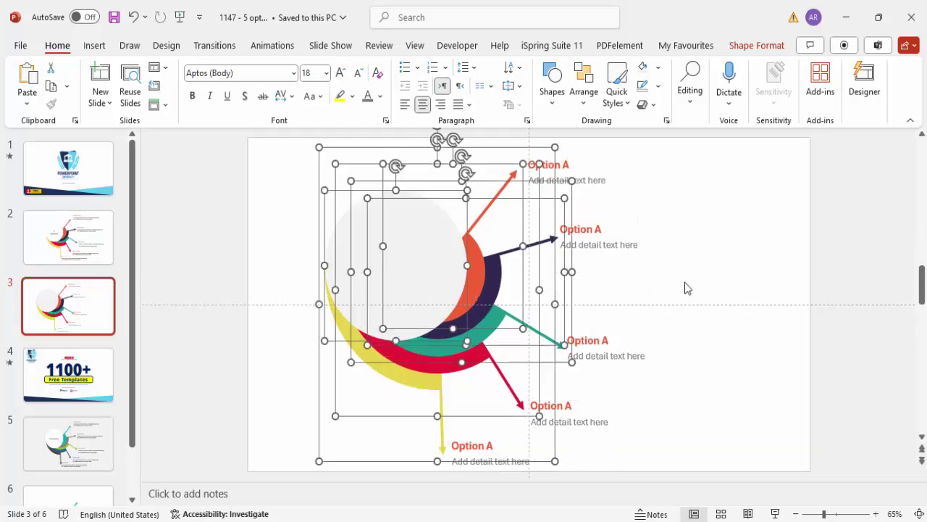
pyautogui.click(678, 287)
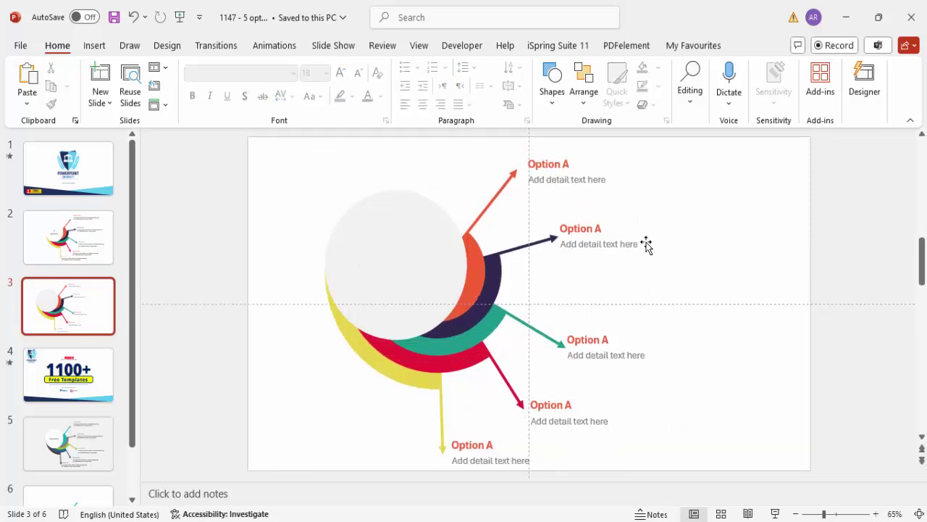
# - Rename the navy-arrow heading to Option B in navy and the teal-arrow heading to Option C in teal
pyautogui.click(587, 220)
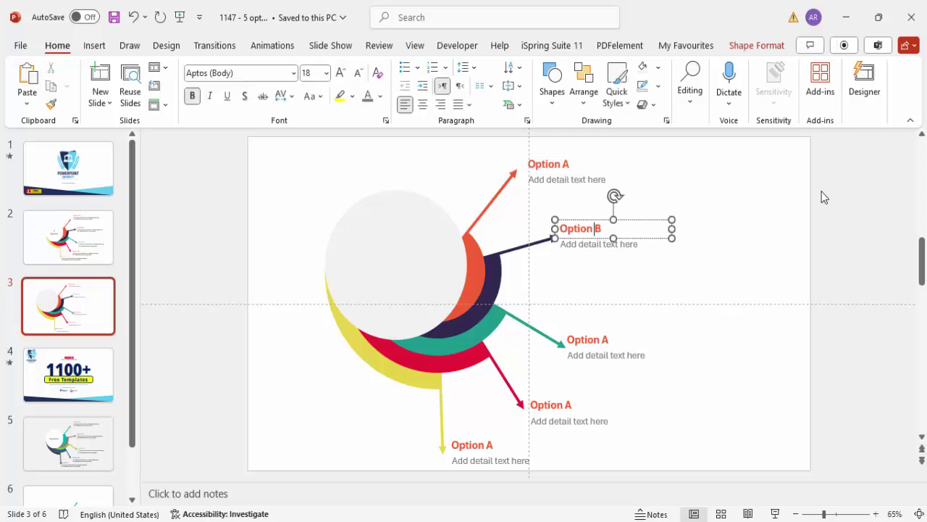
pyautogui.click(601, 219)
pyautogui.click(379, 96)
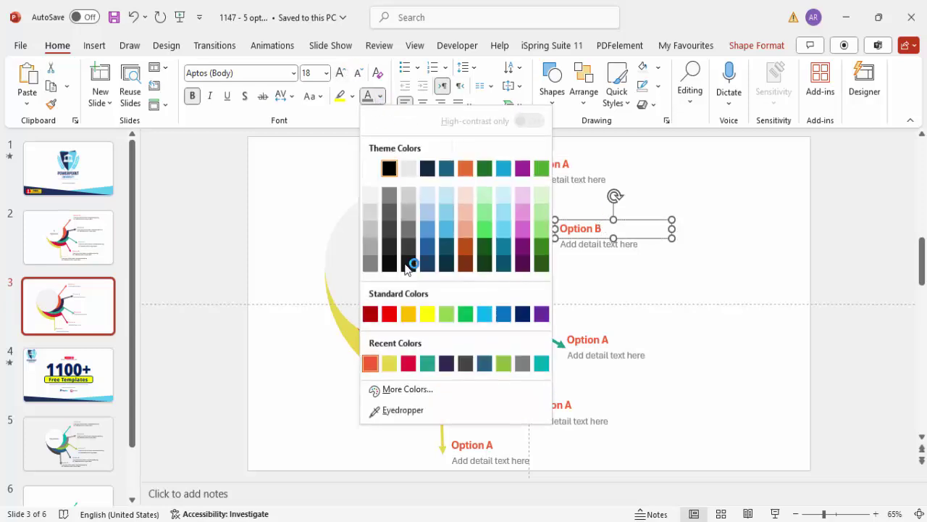
pyautogui.click(442, 366)
pyautogui.click(607, 340)
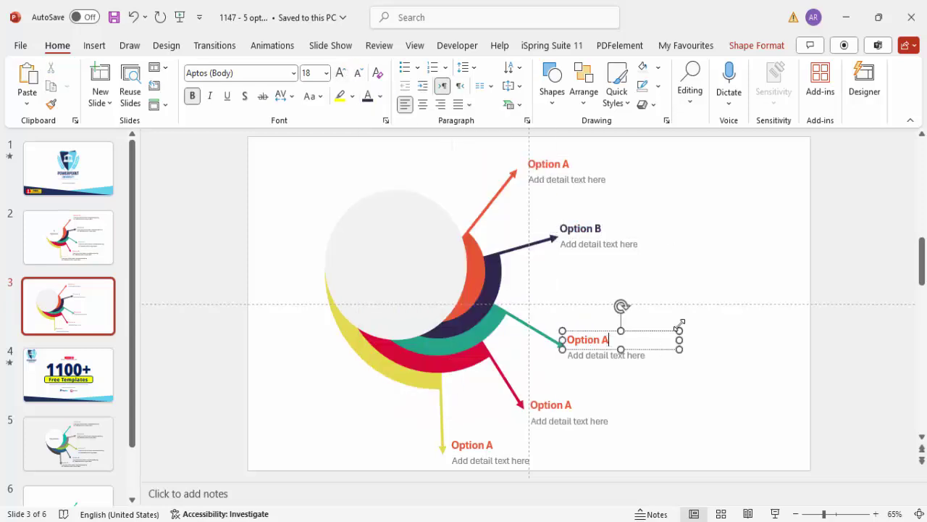
pyautogui.click(600, 332)
pyautogui.click(379, 96)
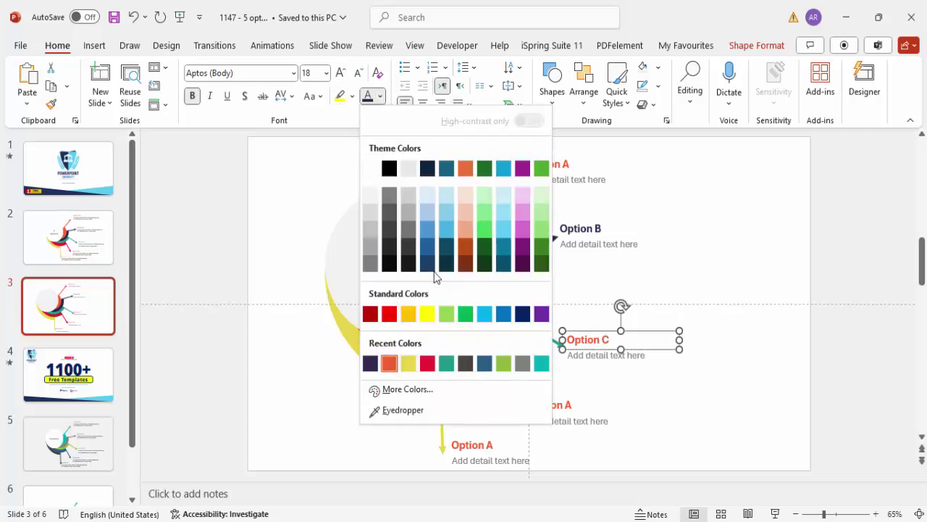
pyautogui.click(447, 364)
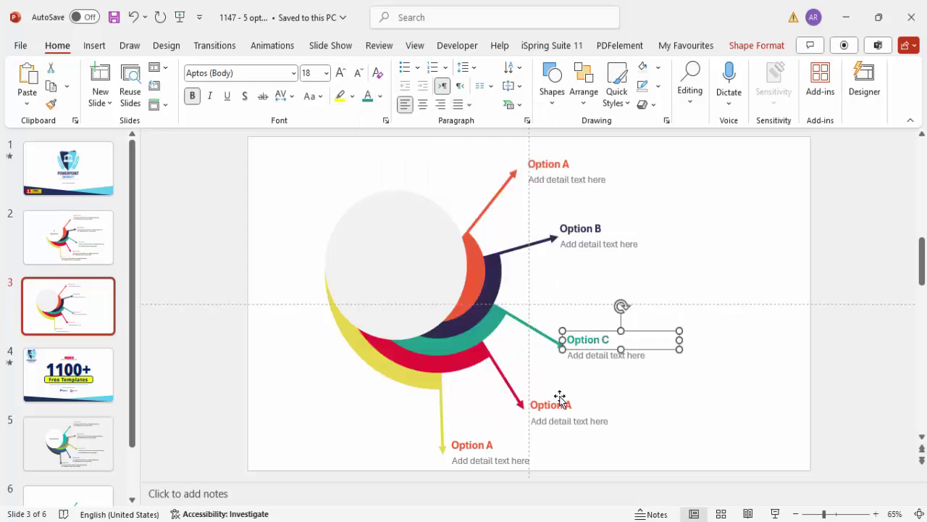
# - Rename the red-arrow heading to Option D in red and the yellow-arrow heading to Option E in yellow
pyautogui.click(576, 402)
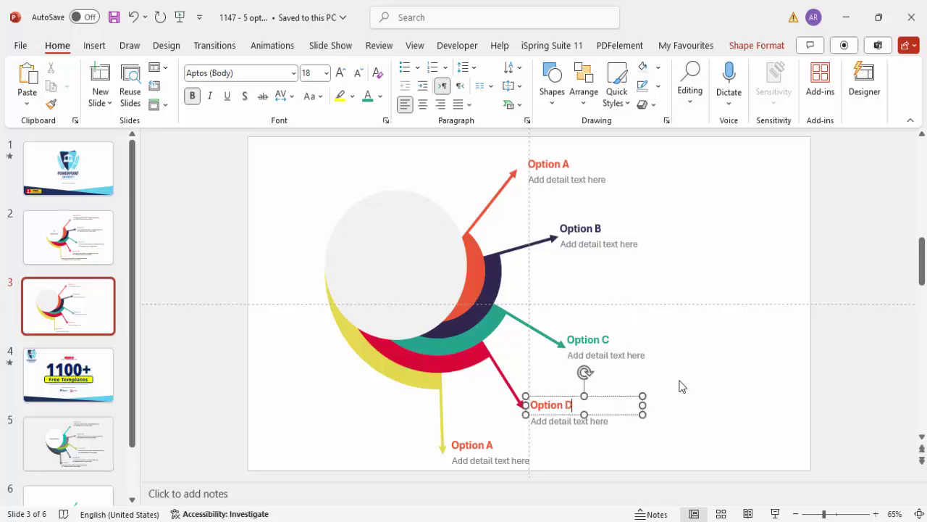
pyautogui.press('Escape')
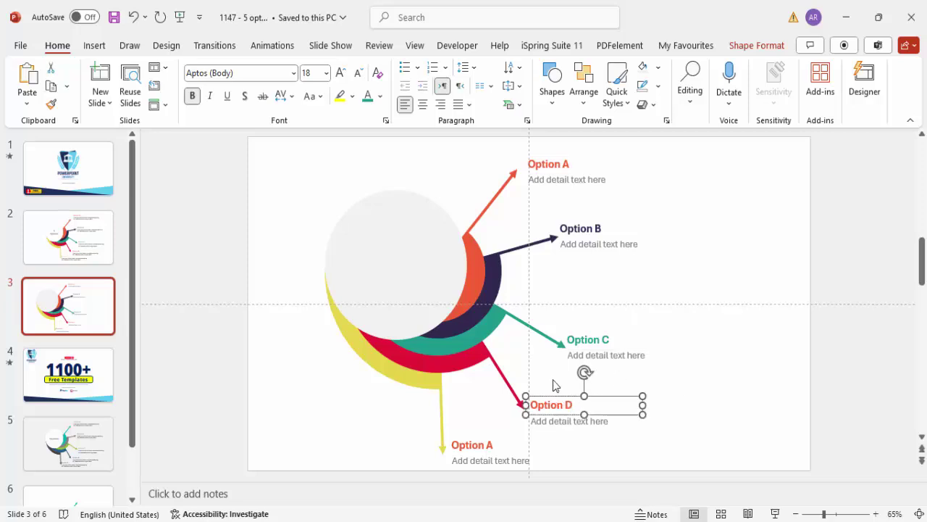
pyautogui.click(381, 96)
pyautogui.click(450, 364)
pyautogui.click(490, 446)
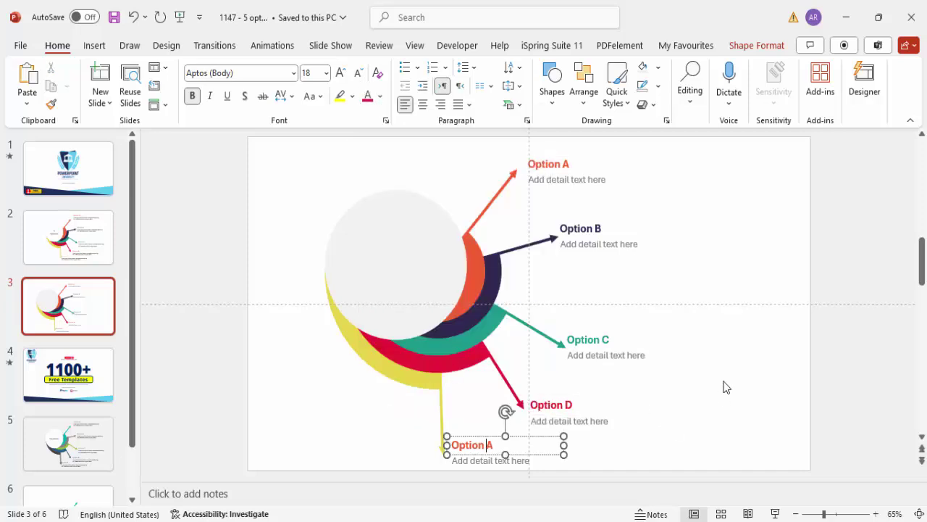
pyautogui.click(467, 436)
pyautogui.click(381, 96)
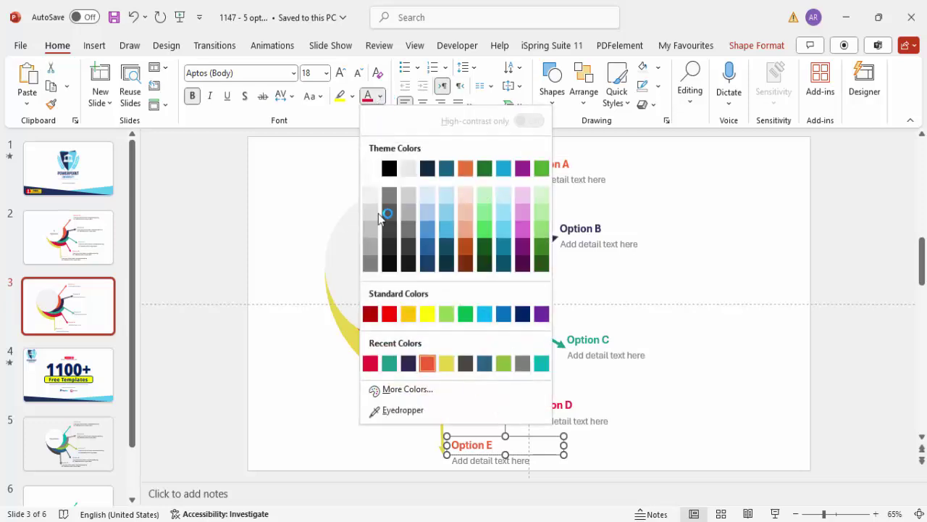
pyautogui.click(441, 364)
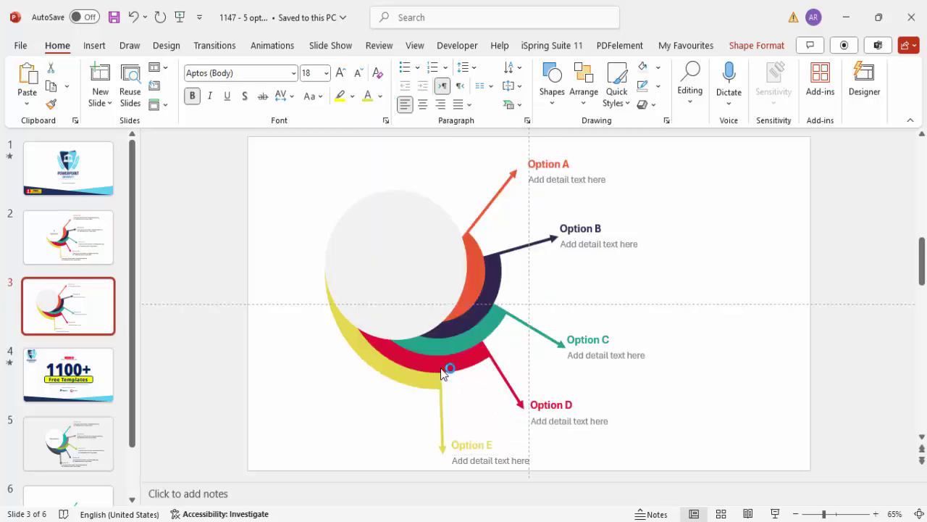
pyautogui.click(704, 405)
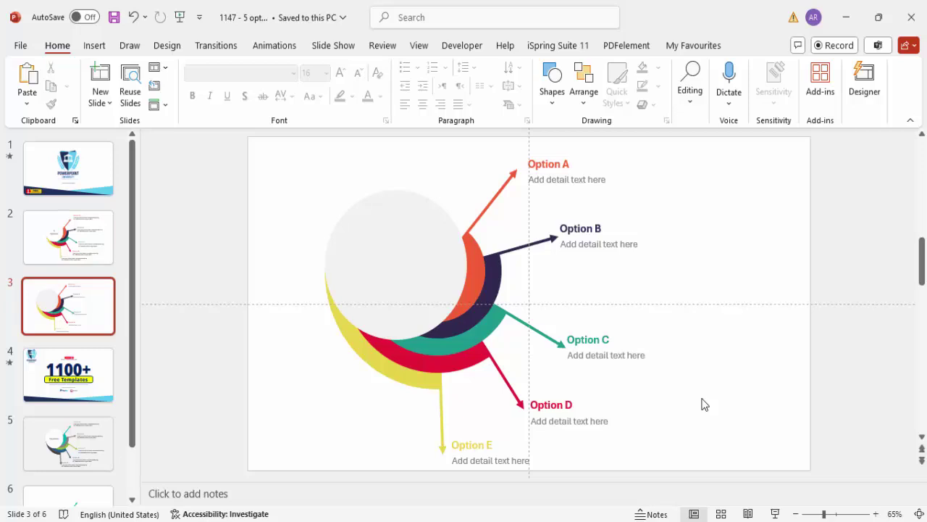
# - Add a centred 36 pt '5 Options' text box in the middle of the grey circle
pyautogui.click(95, 45)
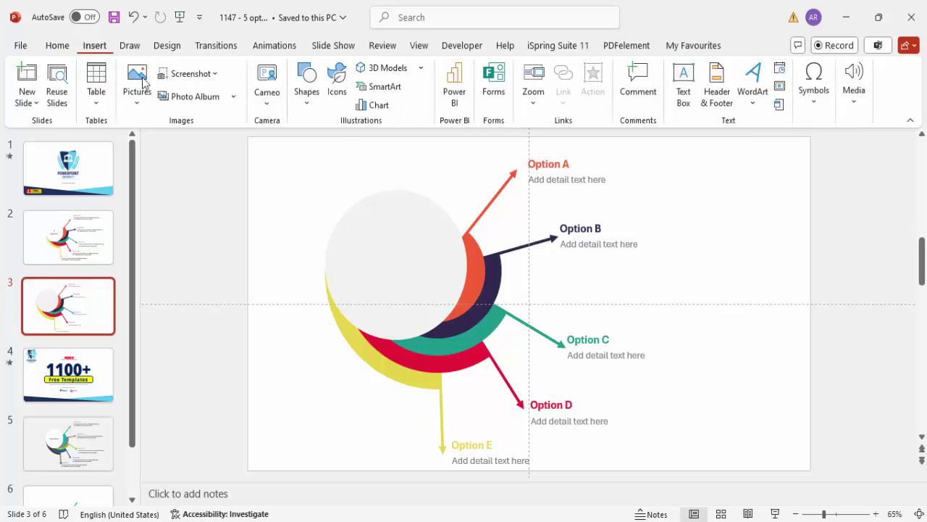
pyautogui.click(681, 76)
pyautogui.moveTo(341, 244); pyautogui.dragTo(466, 281)
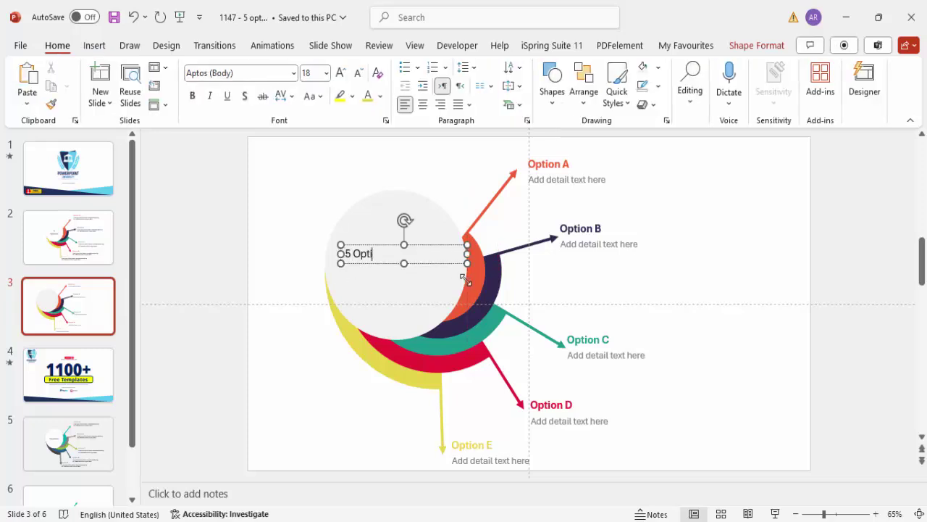
pyautogui.click(413, 245)
pyautogui.click(422, 104)
pyautogui.click(340, 72)
pyautogui.click(341, 73)
pyautogui.click(340, 73)
pyautogui.click(341, 72)
pyautogui.click(340, 72)
pyautogui.moveTo(451, 249); pyautogui.dragTo(439, 256)
pyautogui.click(431, 215)
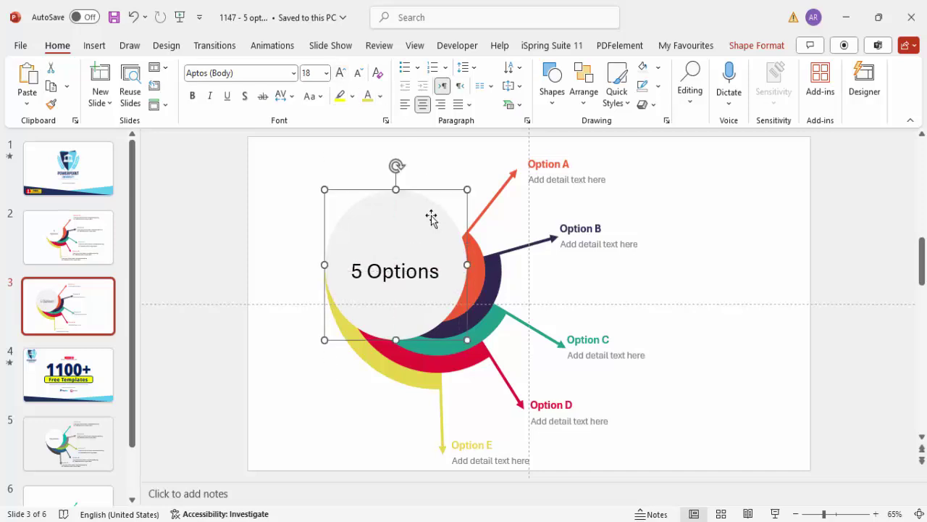
pyautogui.rightClick(431, 215)
# - Give the grey circle an Outer Offset: Top Left shadow (225°, 4 pt blur, 3 pt distance)
pyautogui.click(521, 489)
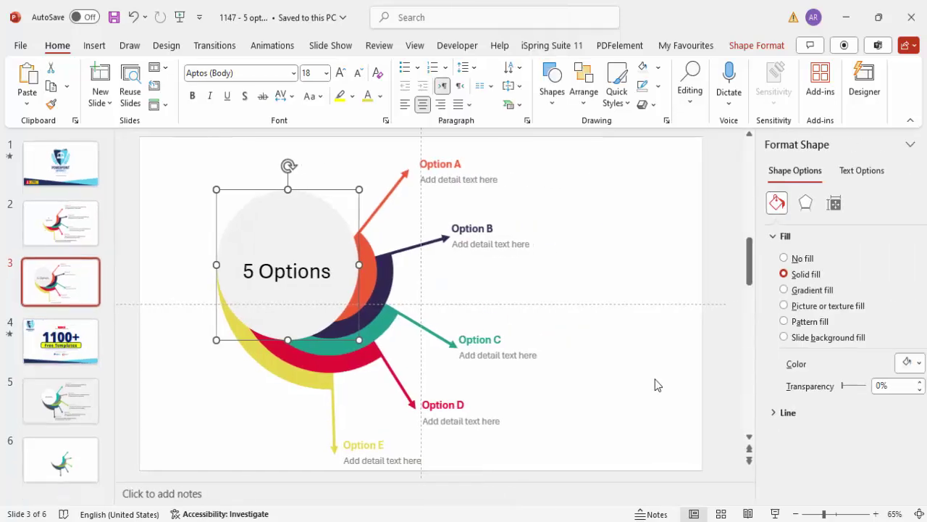
pyautogui.click(785, 204)
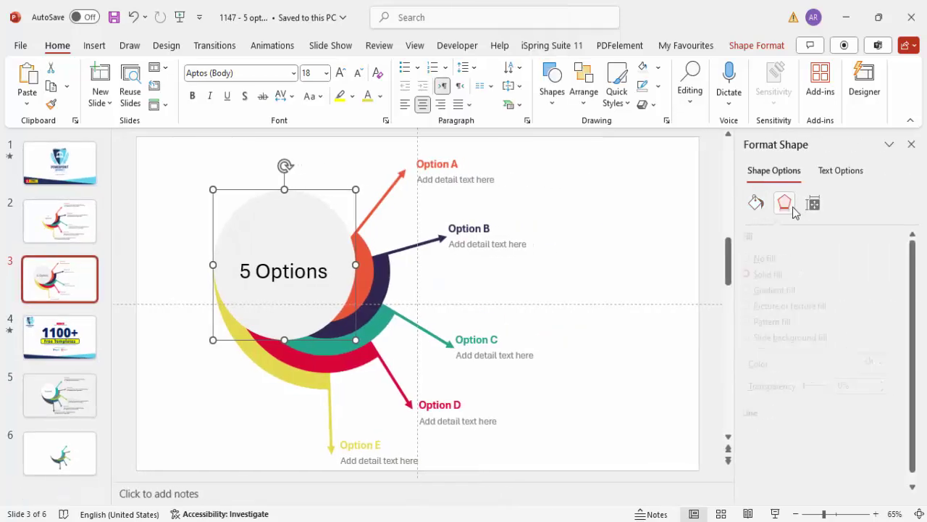
pyautogui.click(889, 259)
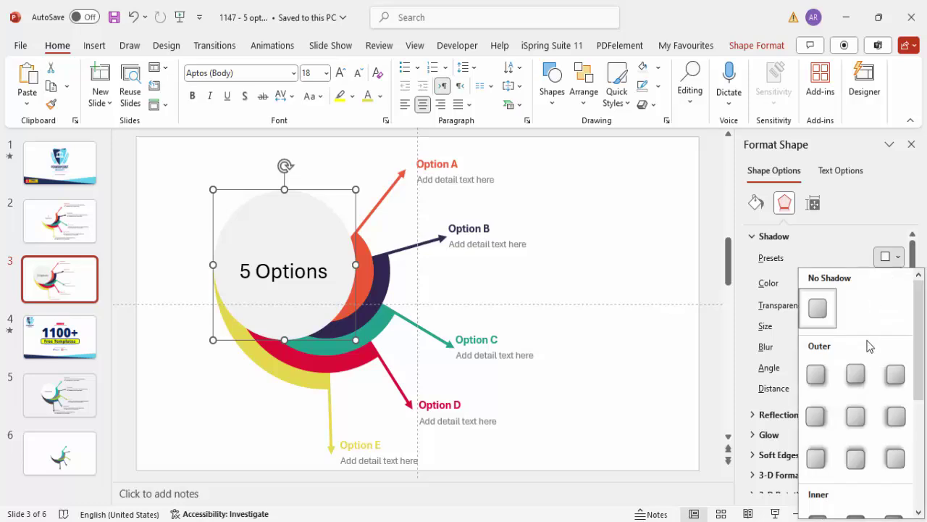
pyautogui.click(895, 458)
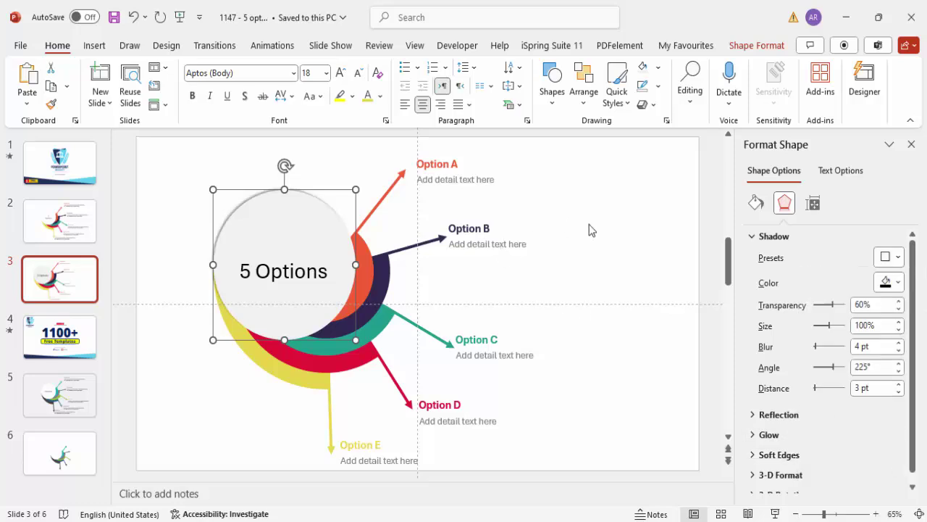
pyautogui.click(607, 262)
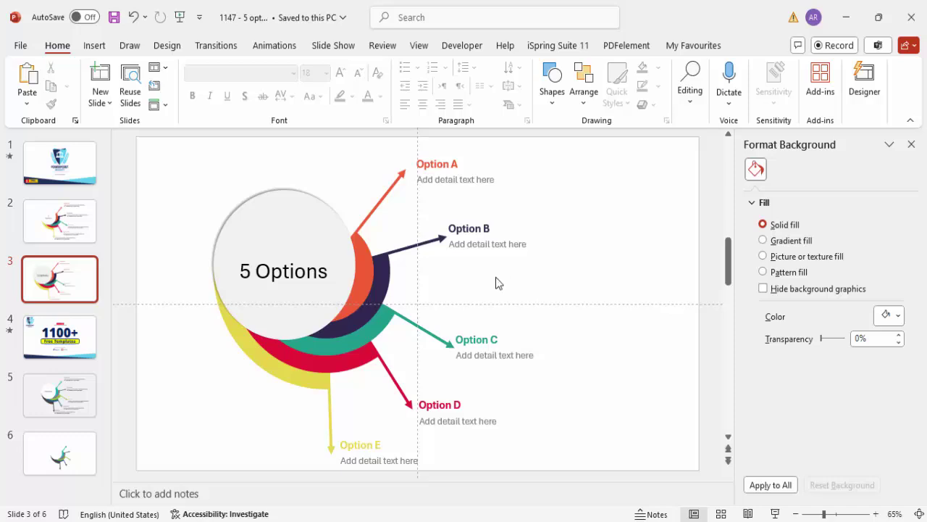
# - Apply a Wipe entrance to the orange arc first, then to the navy arc
pyautogui.click(368, 272)
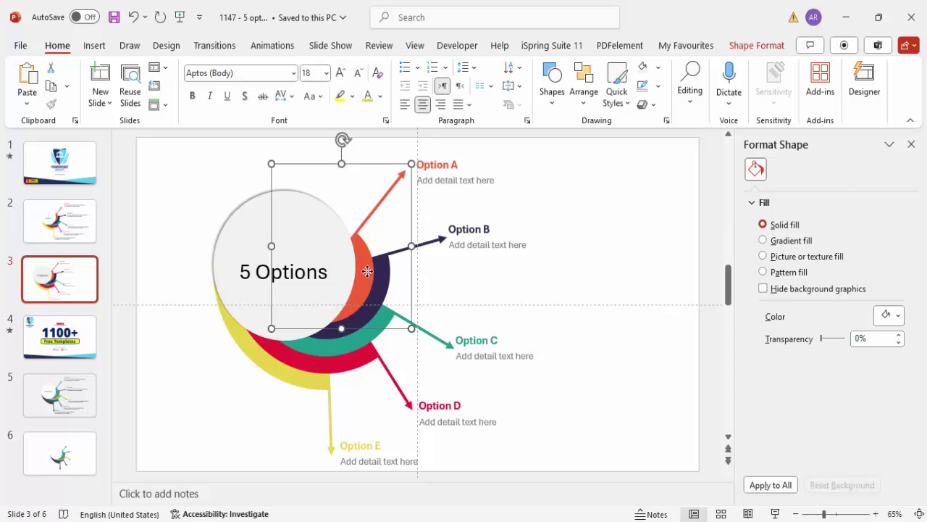
pyautogui.click(268, 46)
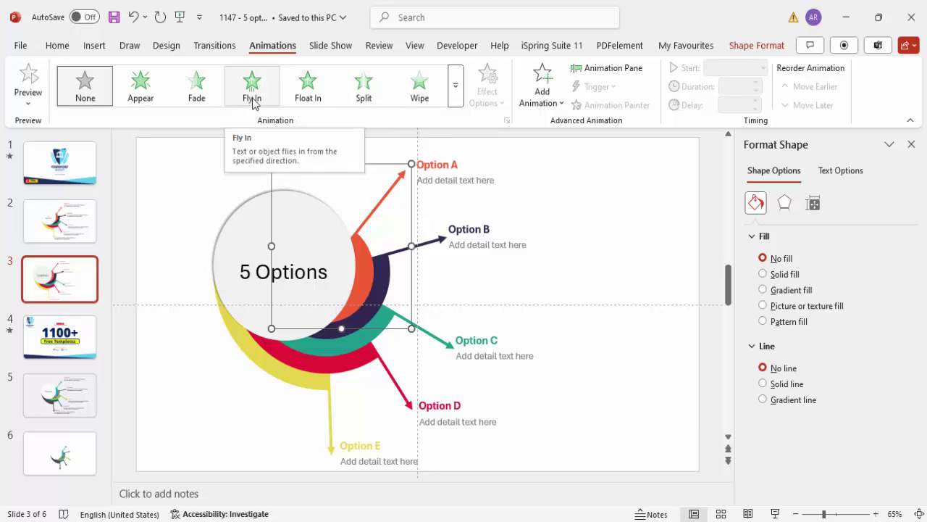
pyautogui.click(410, 94)
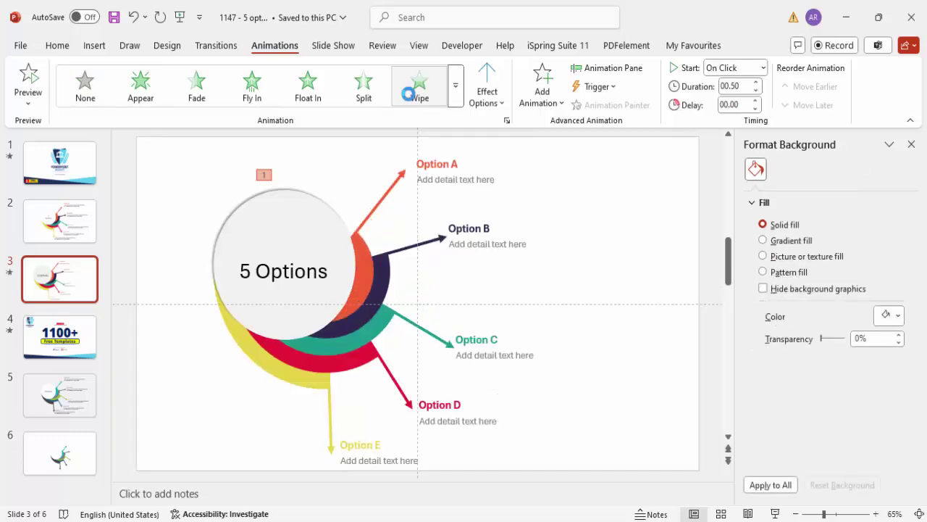
pyautogui.click(383, 269)
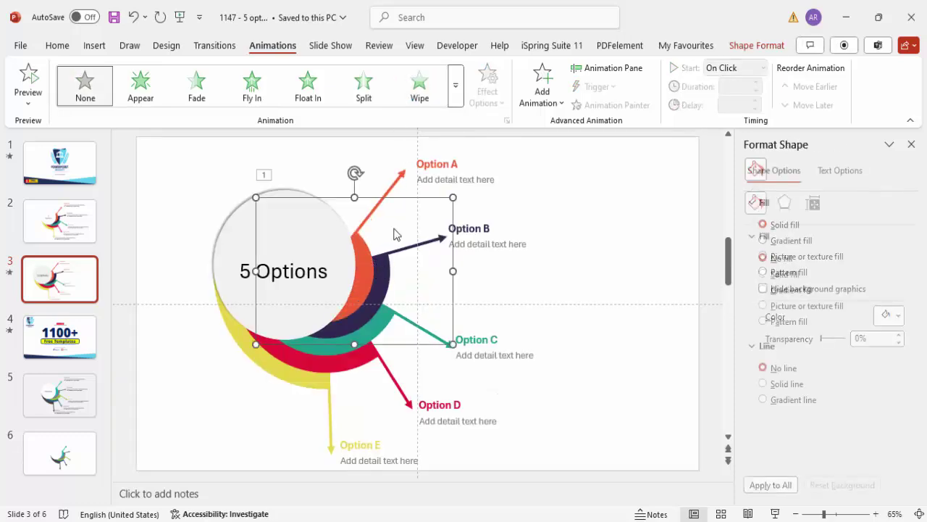
pyautogui.click(419, 91)
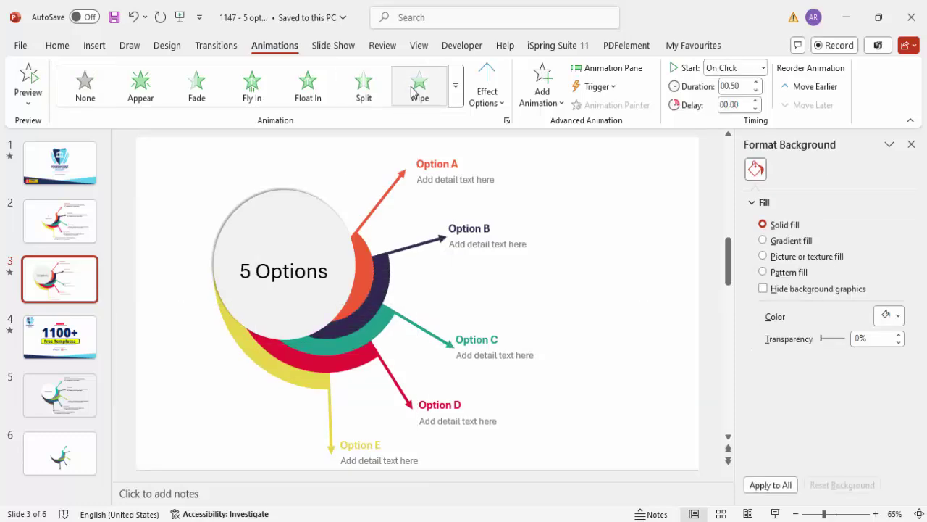